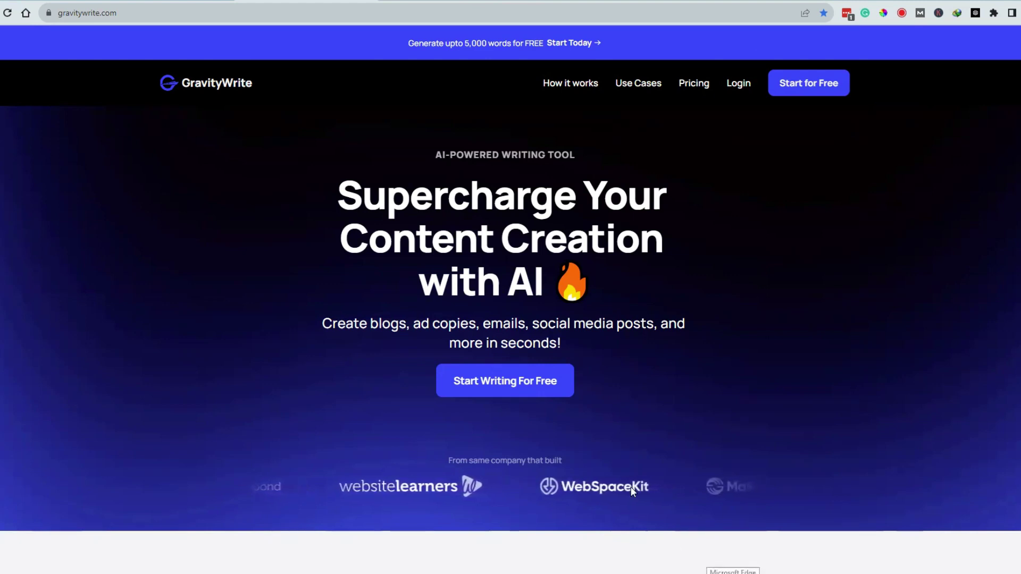
Log in to GravityWrite and generate English blog topic ideas for the keyword "how to write human-like blogs".
click(739, 85)
click(135, 201)
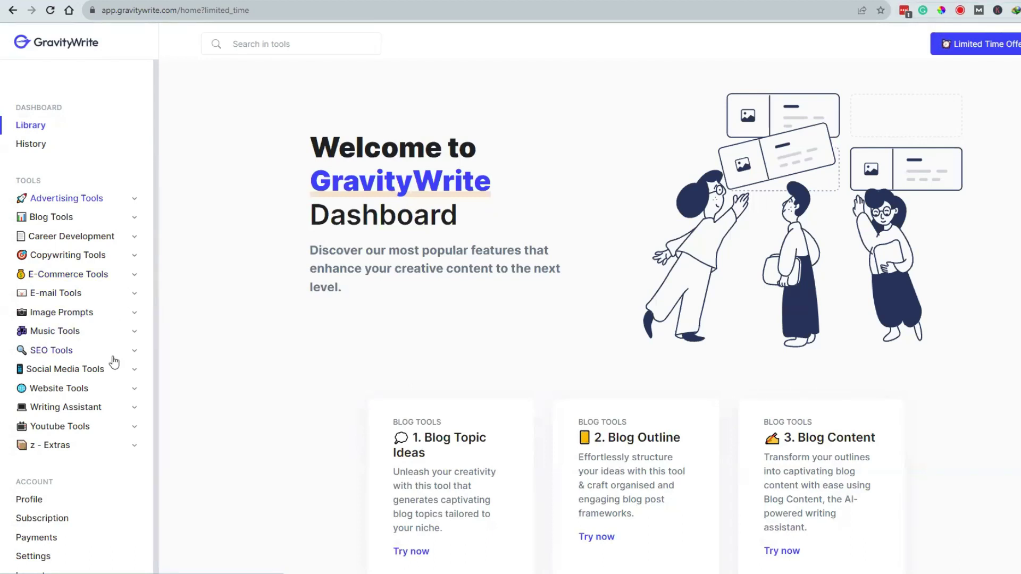
click(134, 219)
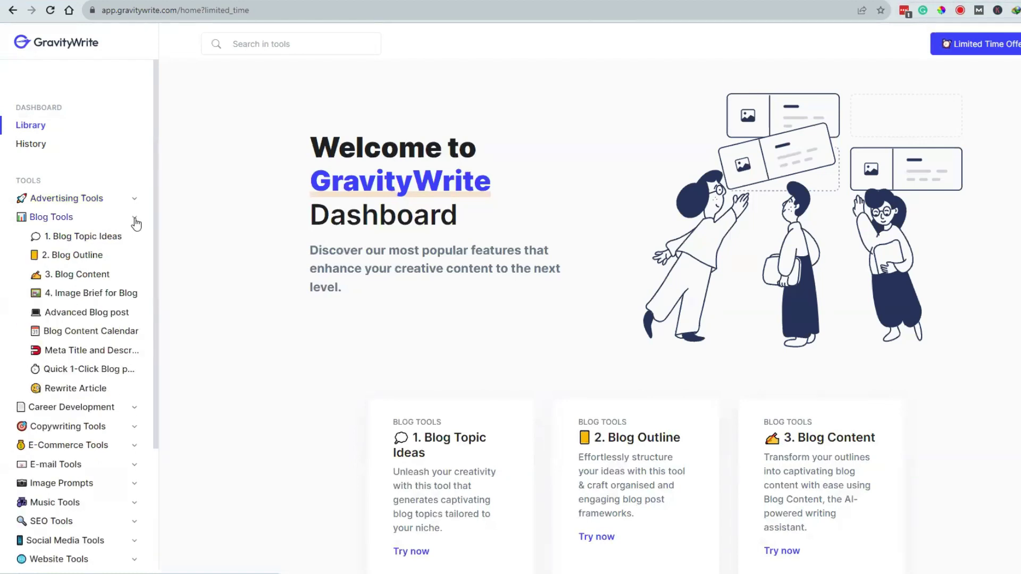
click(134, 217)
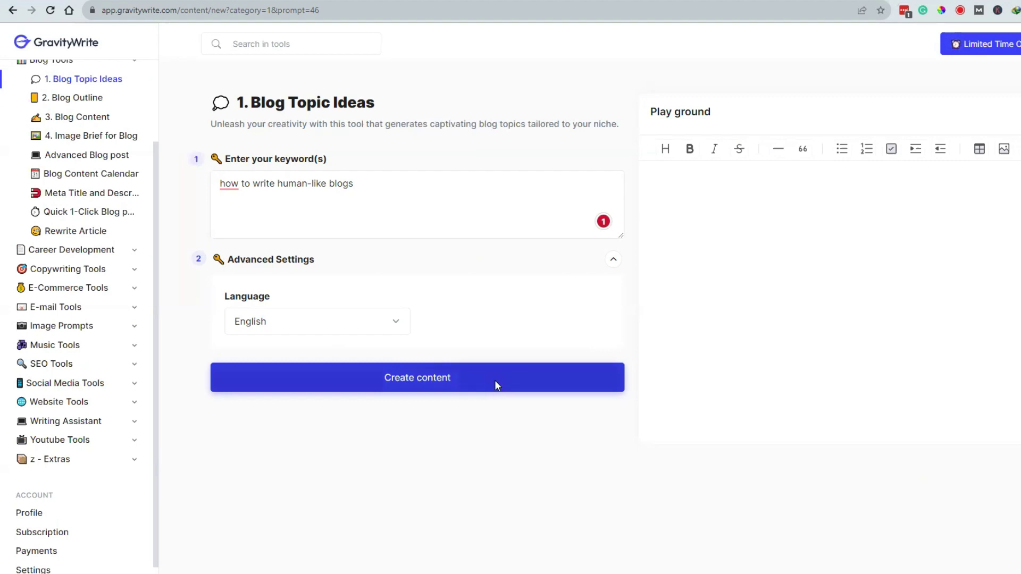
click(496, 385)
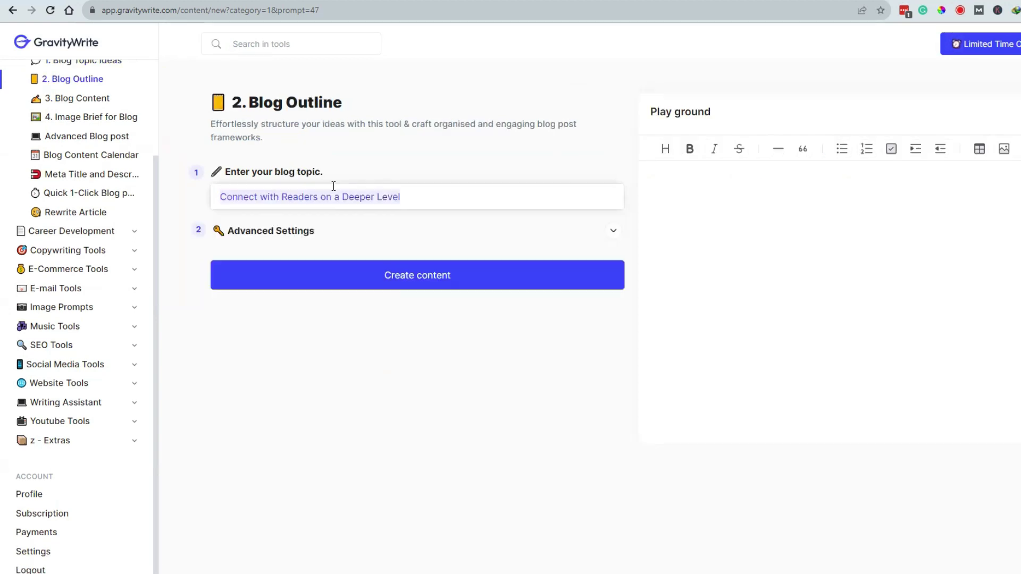
Generate an English blog outline for the topic "Mastering the Skill of Writing Human-Like Blogs - Connect with Readers on a Deeper Level".
click(303, 193)
right_click(303, 194)
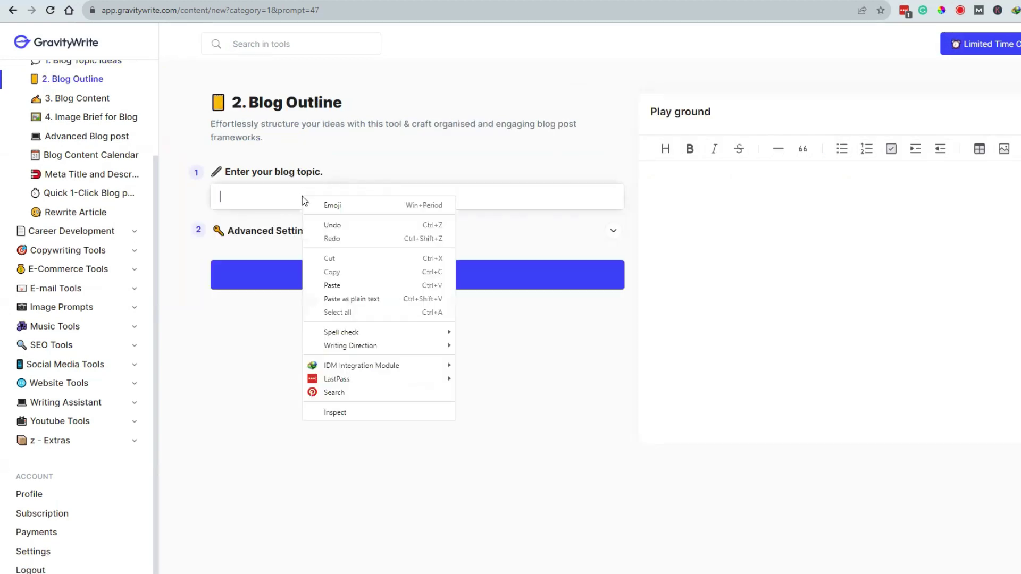
click(350, 287)
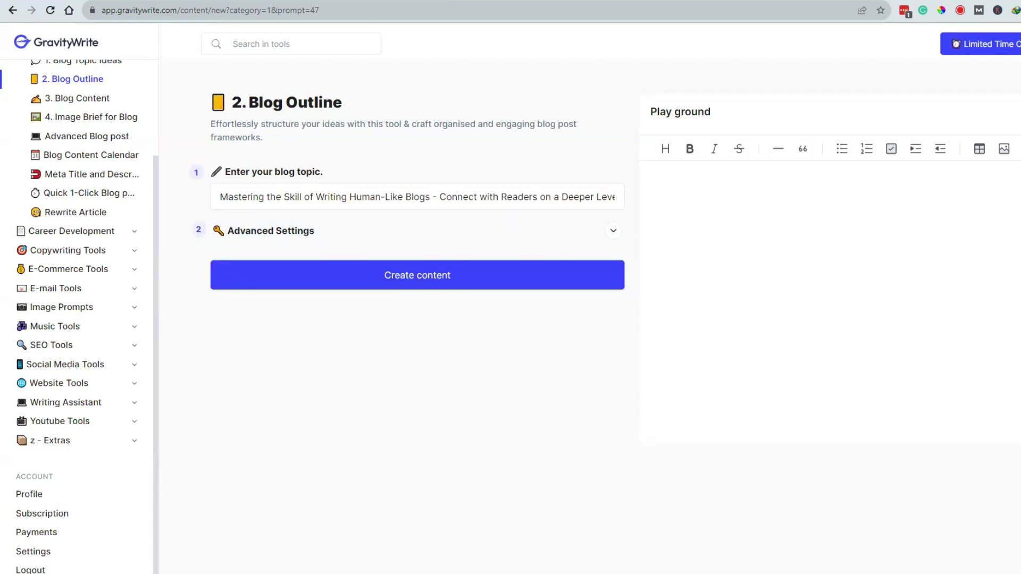
click(612, 232)
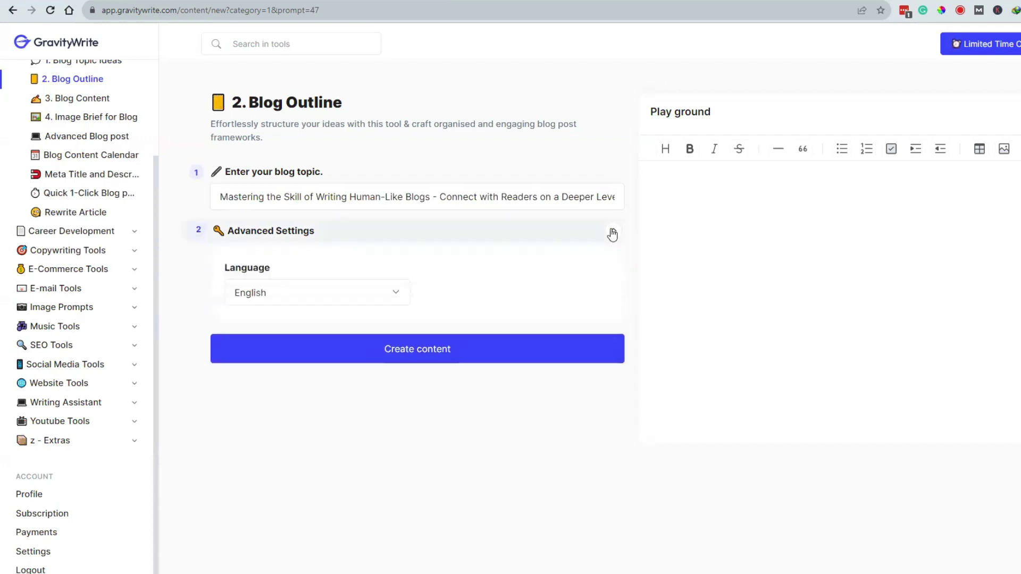
click(375, 296)
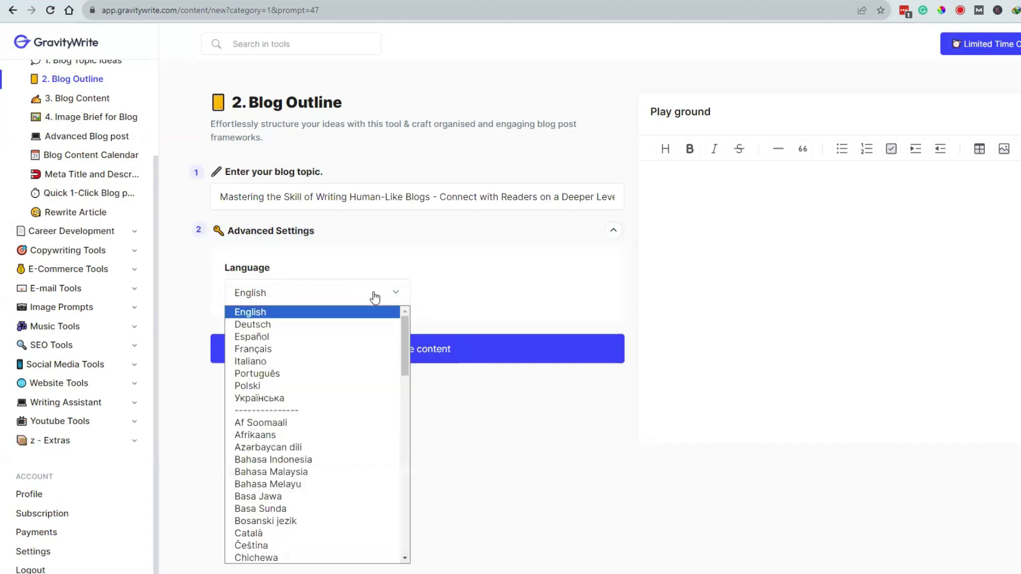
click(296, 314)
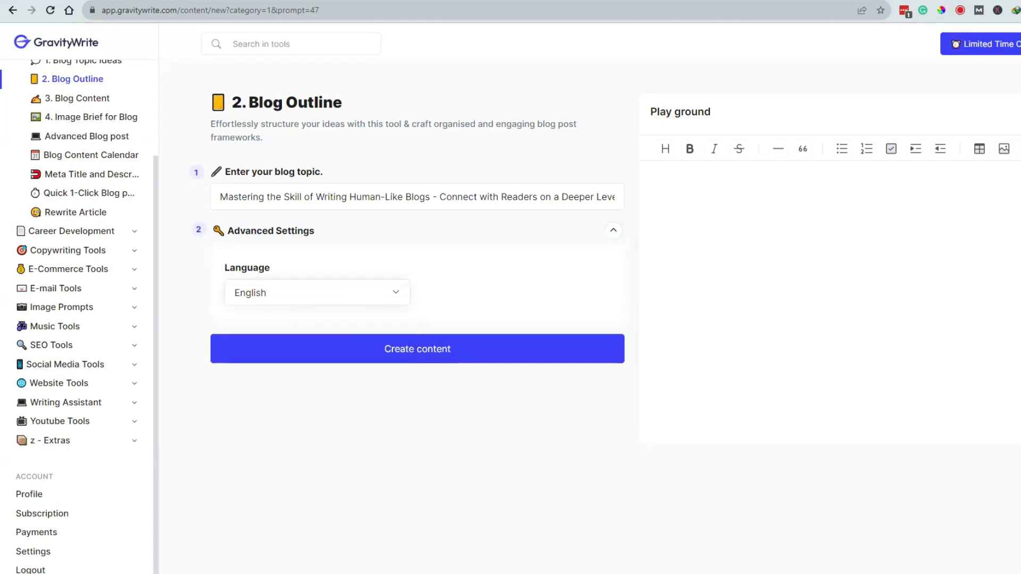
click(418, 349)
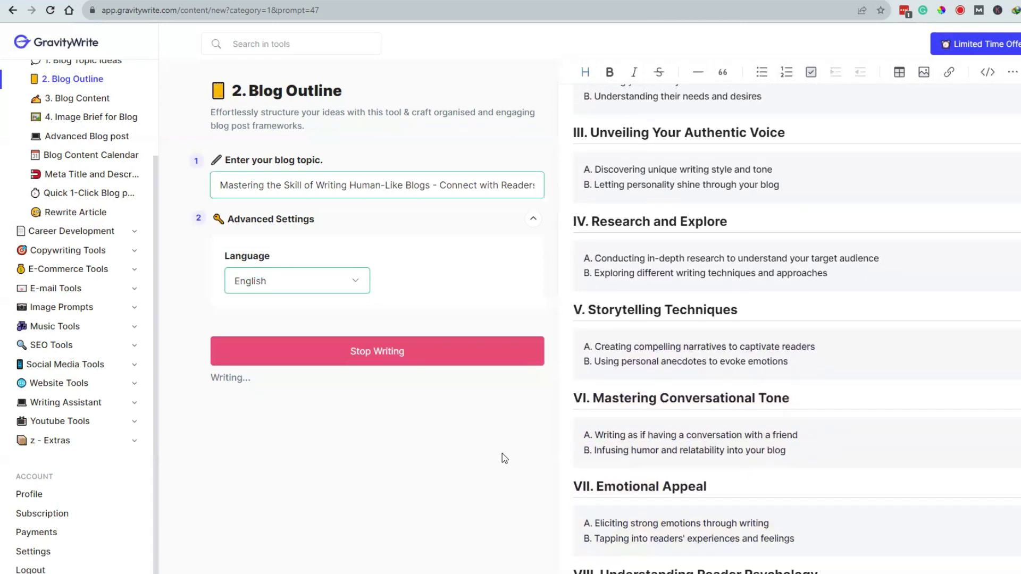
Paste the generated outline as the blog outline for the Blog Content tool and check the pasted text.
key(ctrl+v)
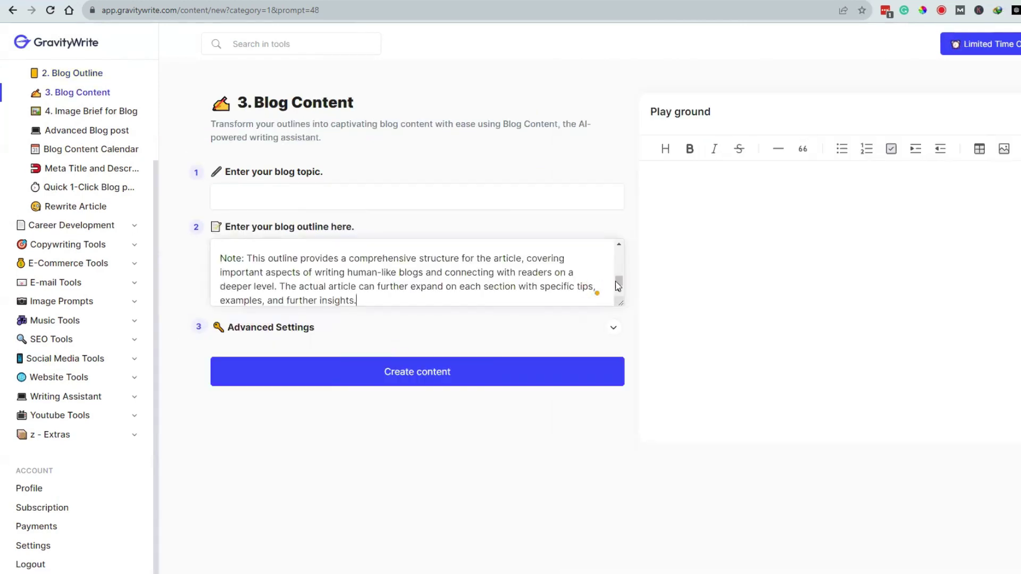
scroll(616, 290, up, 5)
scroll(615, 290, down, 2)
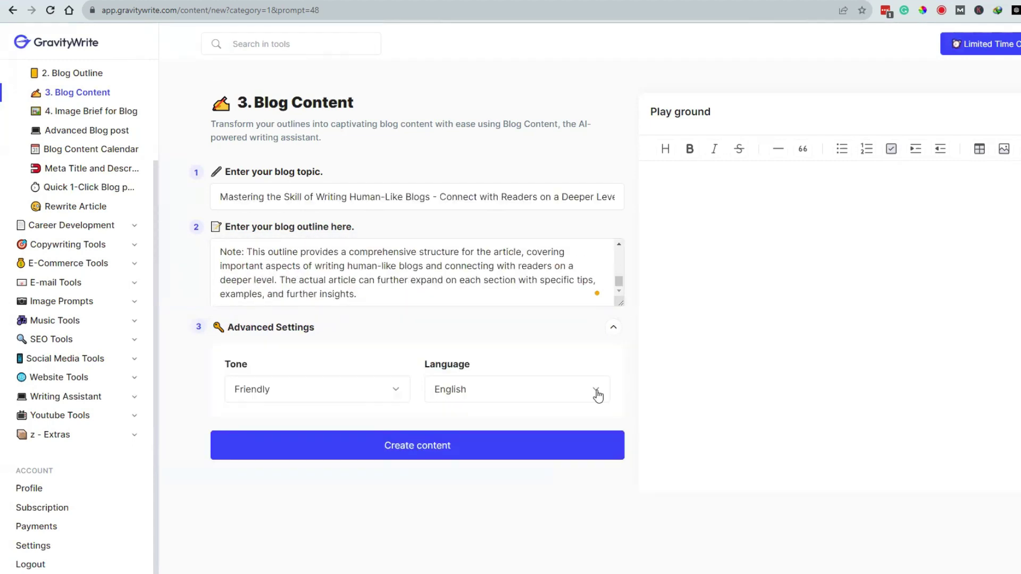
Set the blog content's language to English and its tone to Friendly, and generate the article.
click(596, 393)
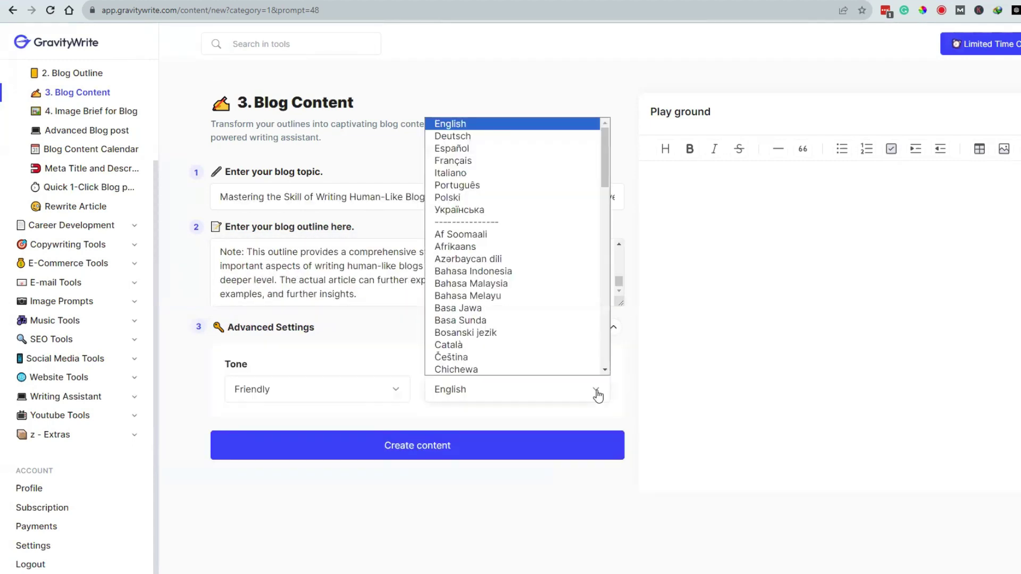
click(522, 125)
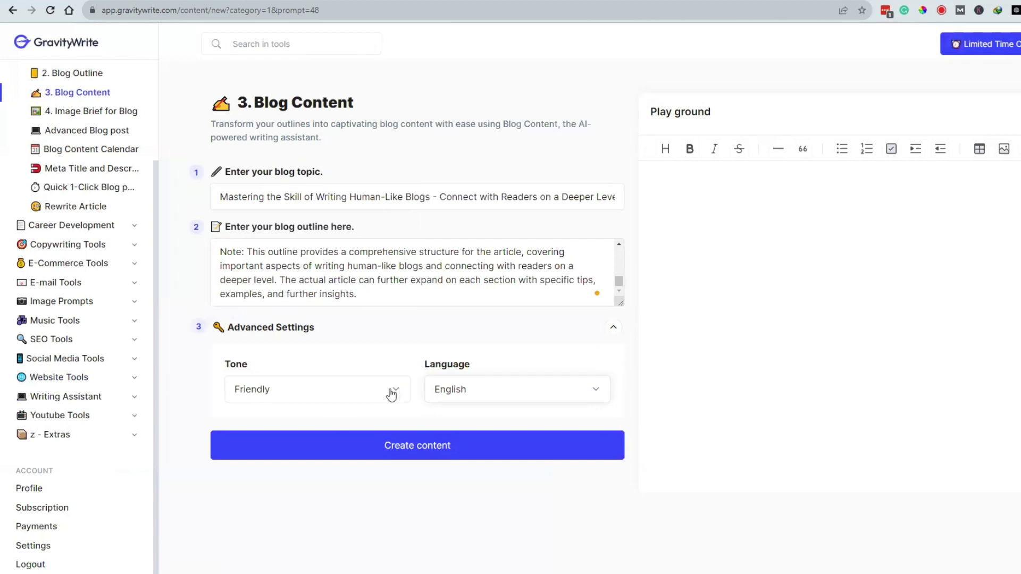
click(392, 394)
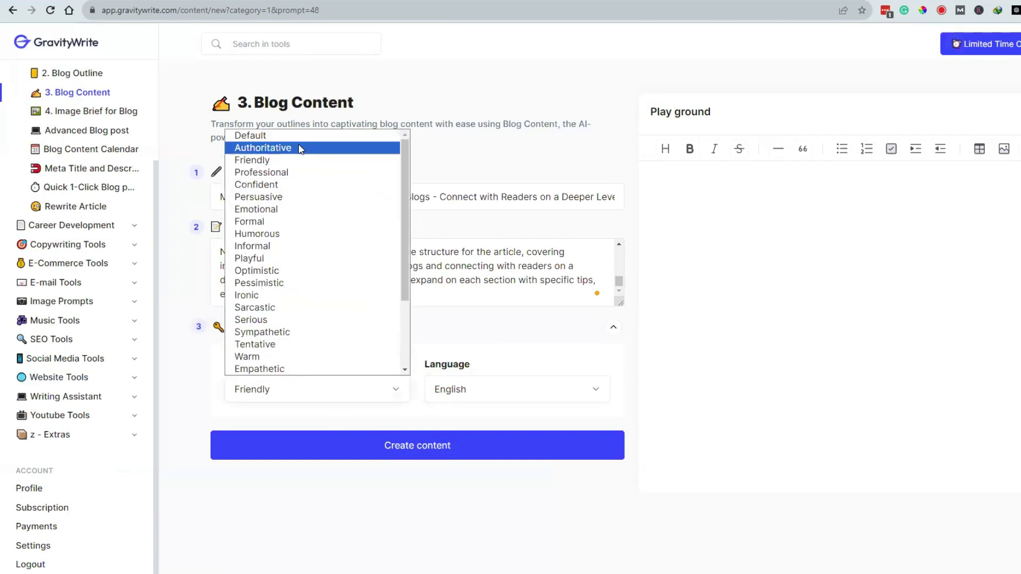
click(298, 161)
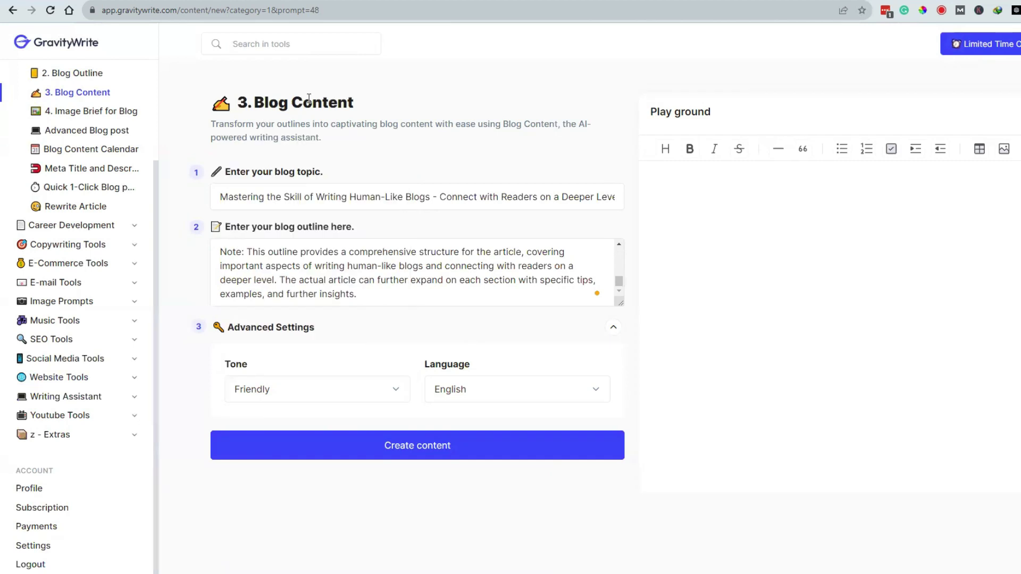
click(427, 458)
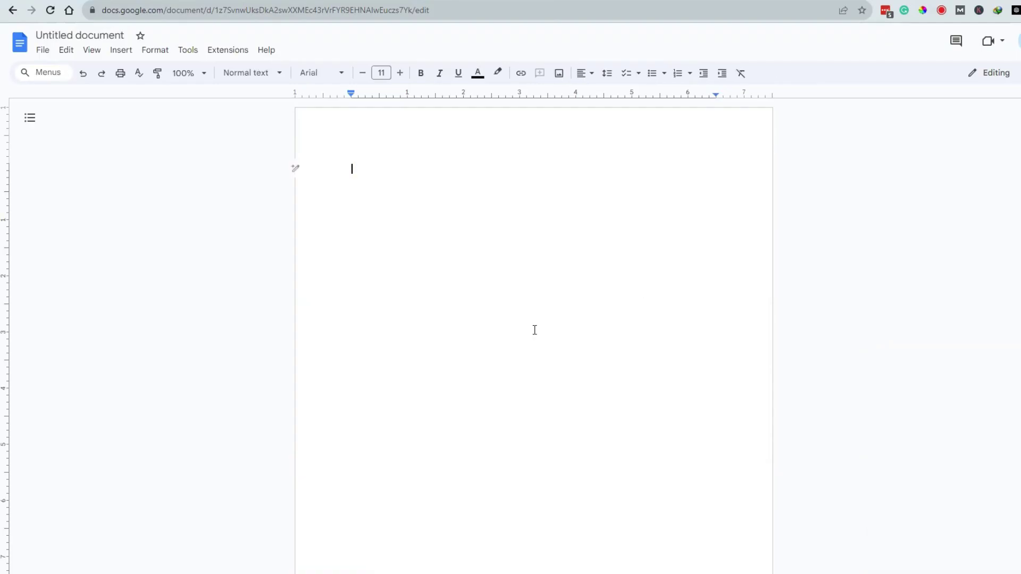
Switch to Google Docs and paste the generated article into the blank document.
key(ctrl+v)
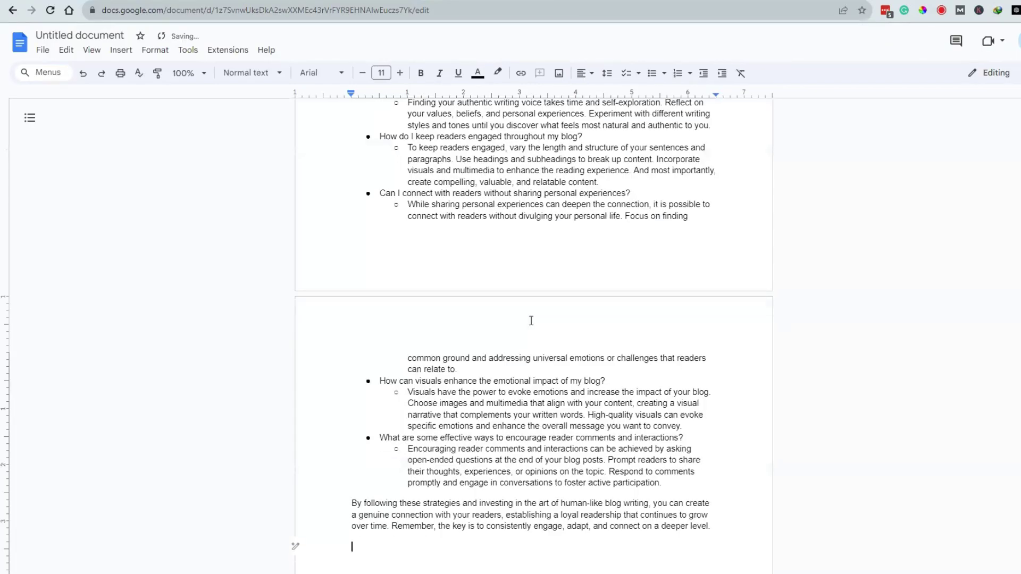
scroll(531, 321, down, 7)
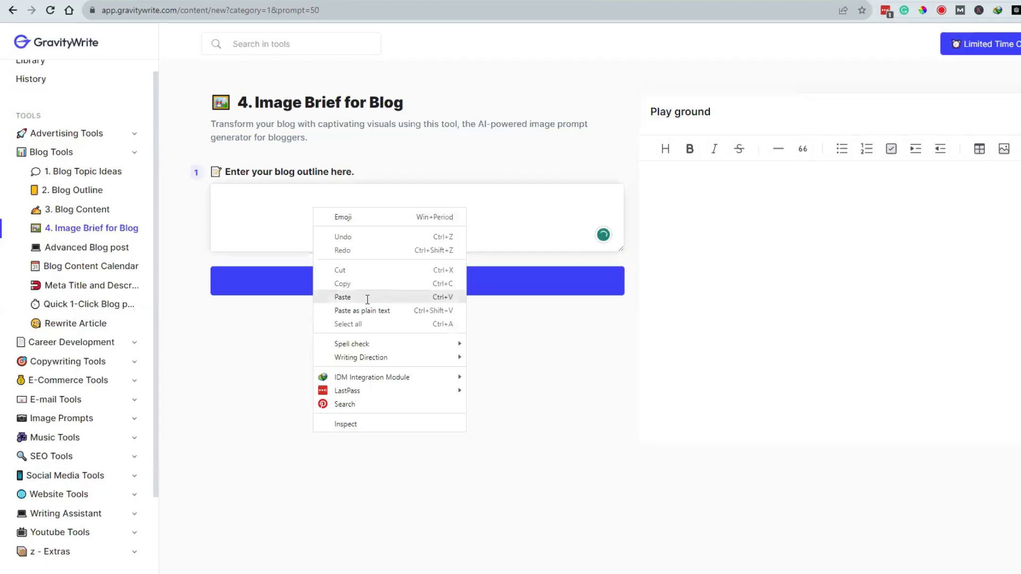
Paste the blog outline into GravityWrite's Image Brief for Blog tool and generate the image prompts.
click(365, 299)
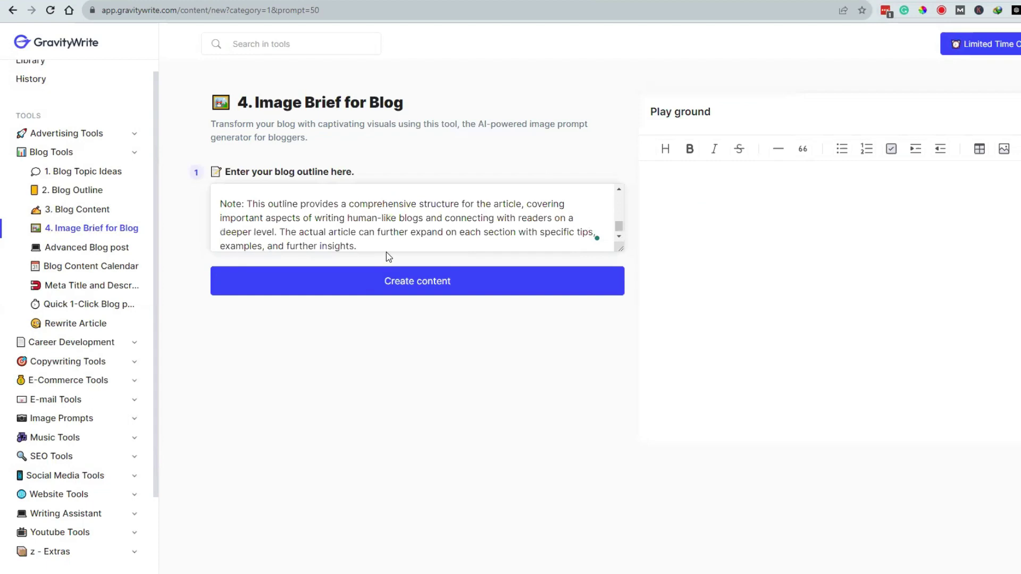
scroll(441, 226, down, 1)
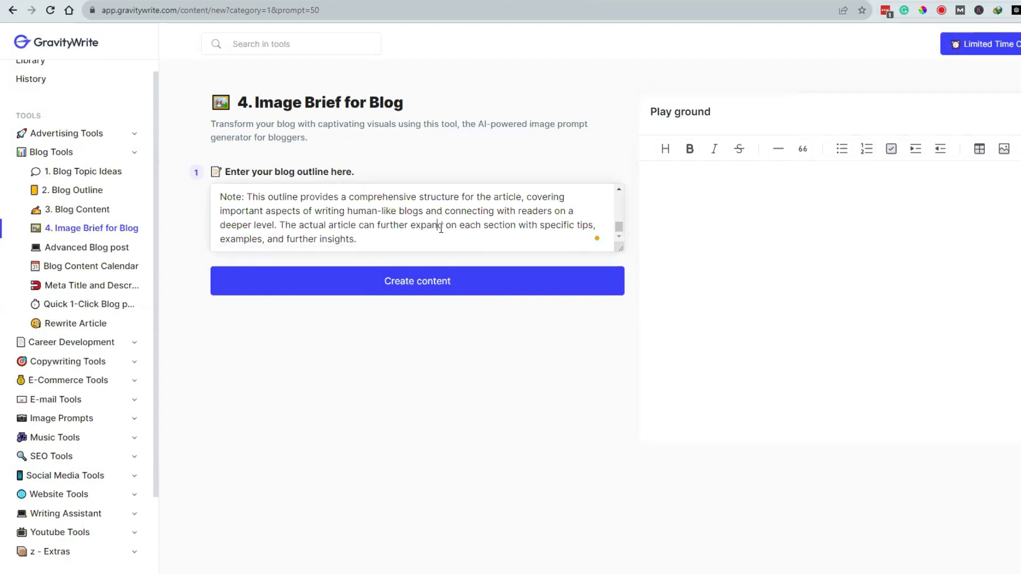
scroll(441, 227, up, 10)
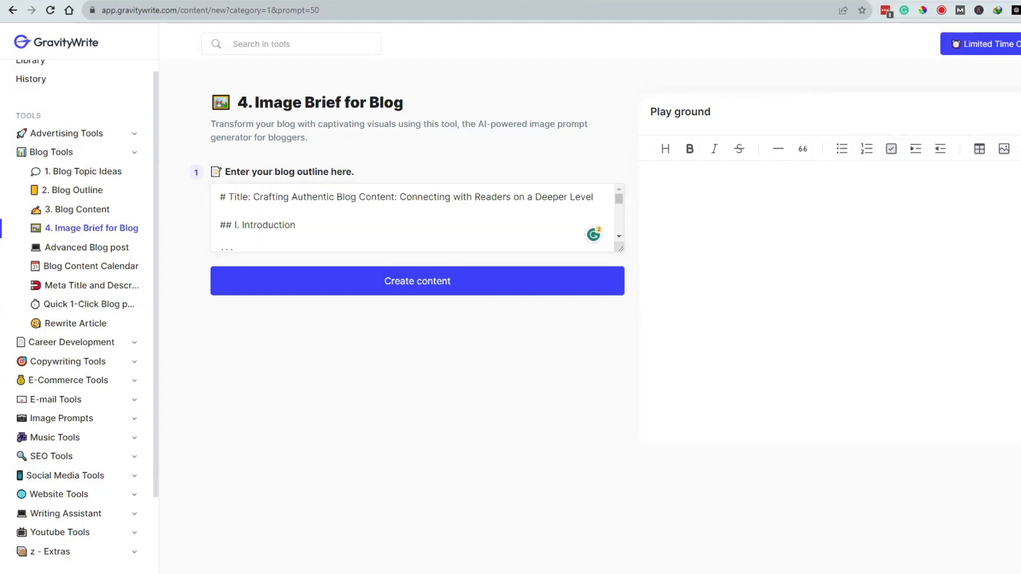
click(409, 289)
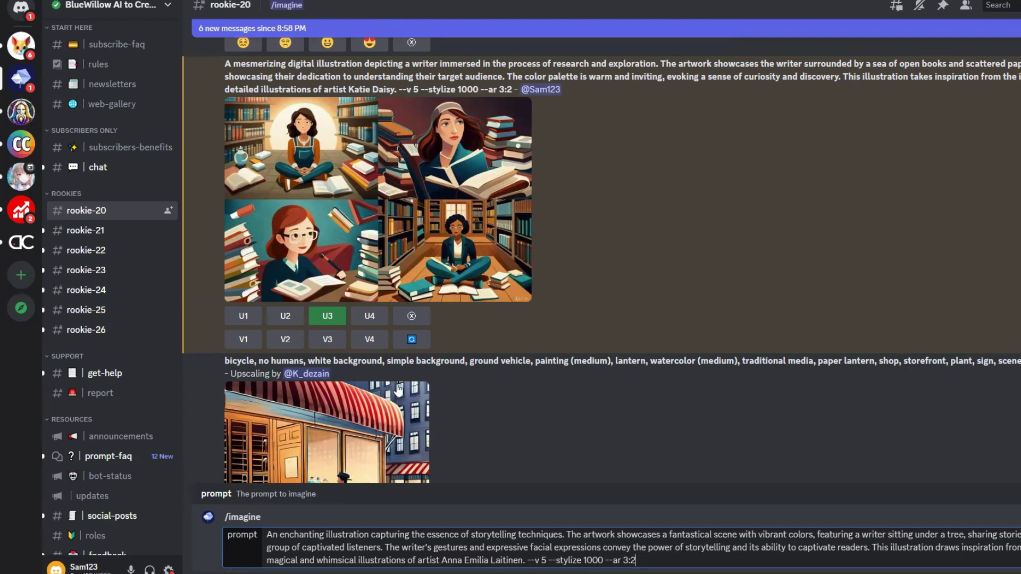
Switch to BlueWillow's rookie-20 channel on Discord and submit the storytelling illustration prompt to /imagine with --v 5 --stylize 1000 --ar 3:2.
key(Return)
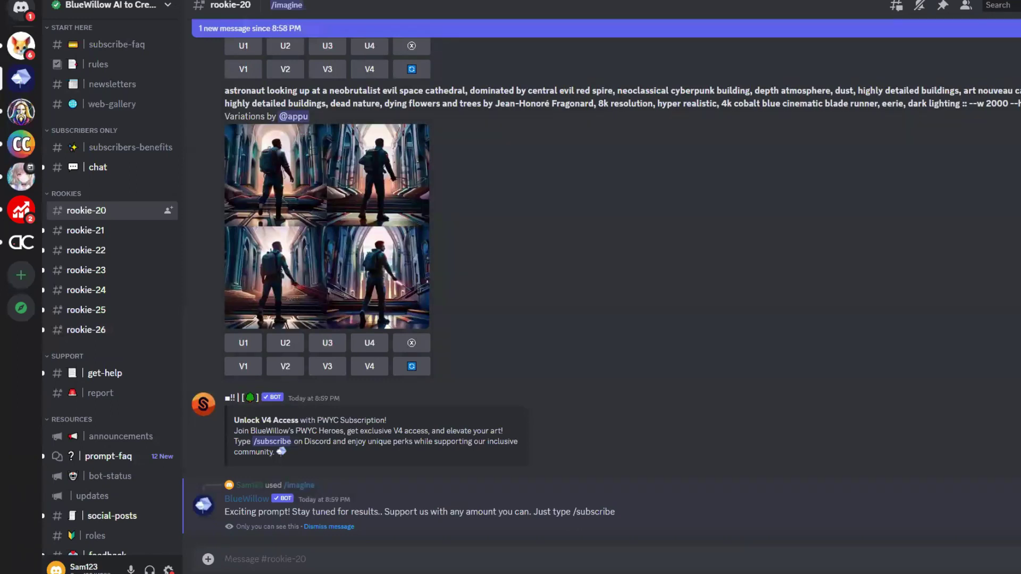
key(ctrl+i)
key(Escape)
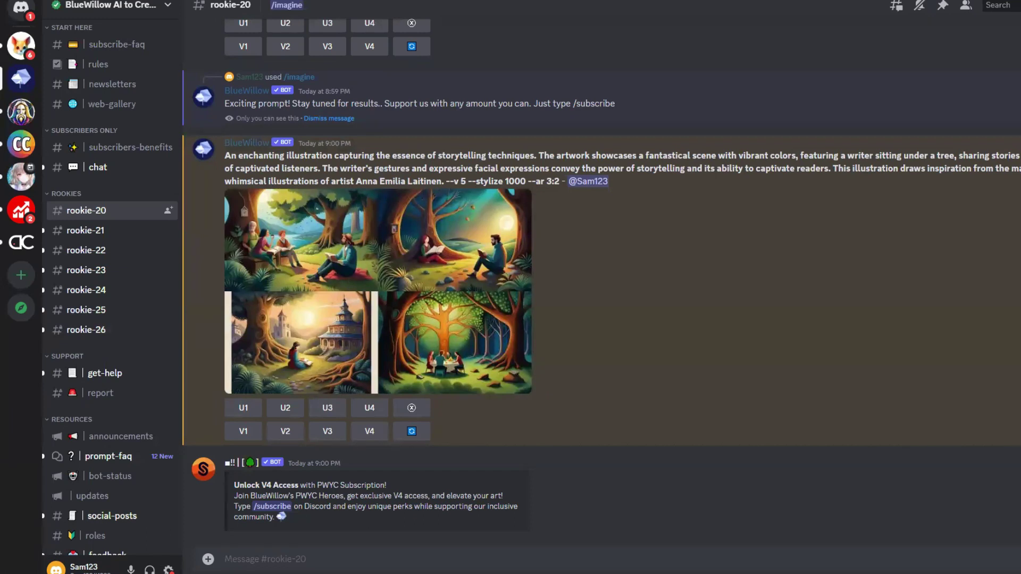
key(ctrl+i)
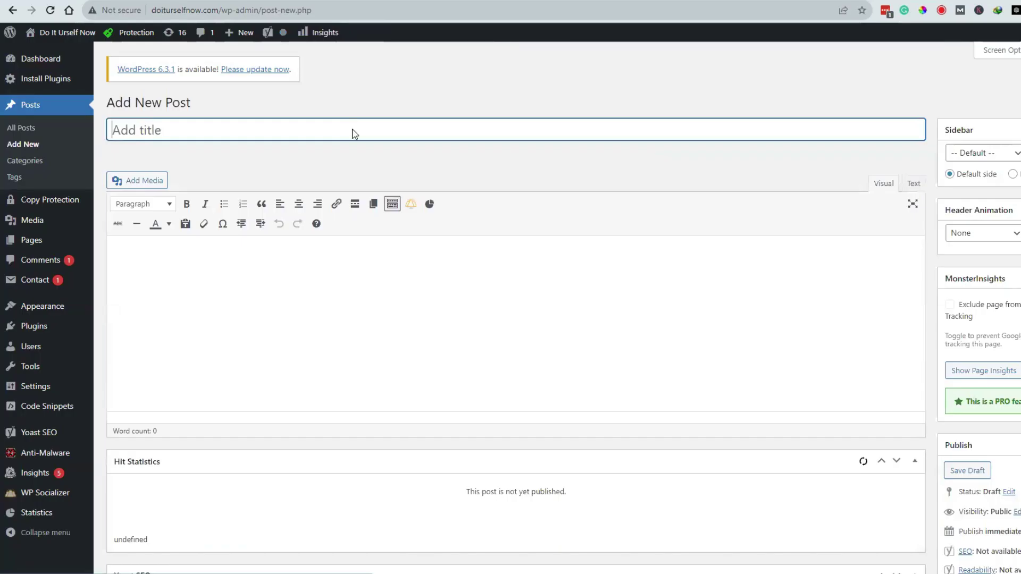
Fill a new WordPress post with the title "Writing Human-Like Blogs: Connecting with Readers on a Deeper Level" and the article from Google Docs.
right_click(352, 132)
click(401, 217)
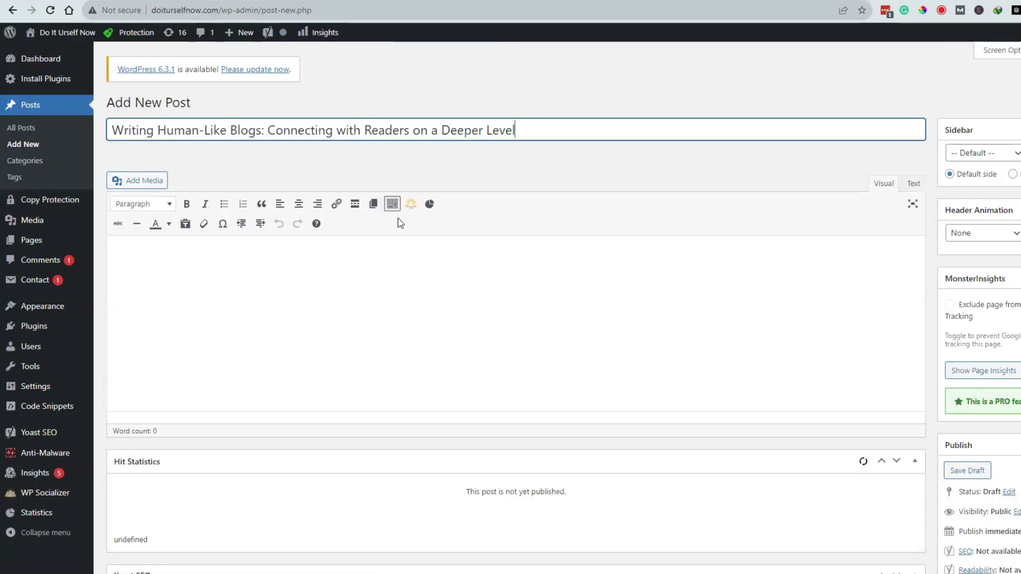
click(397, 282)
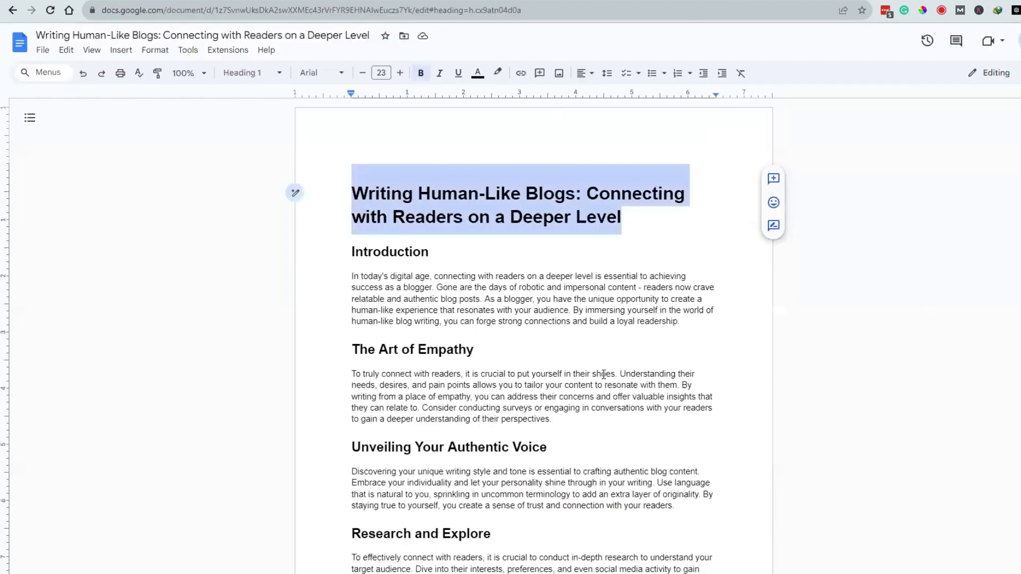
click(396, 289)
right_click(397, 289)
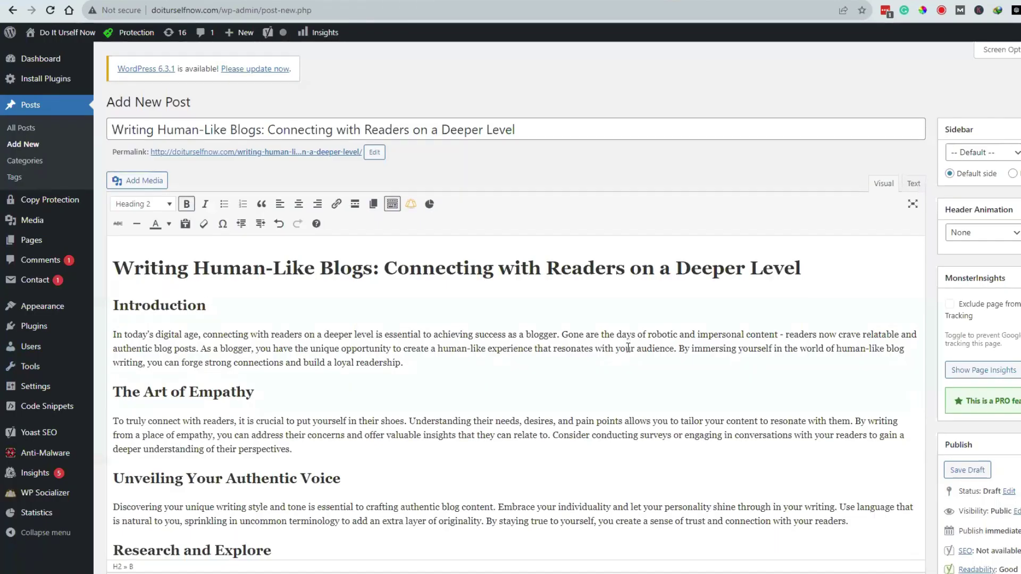
scroll(629, 348, down, 5)
scroll(629, 348, up, 5)
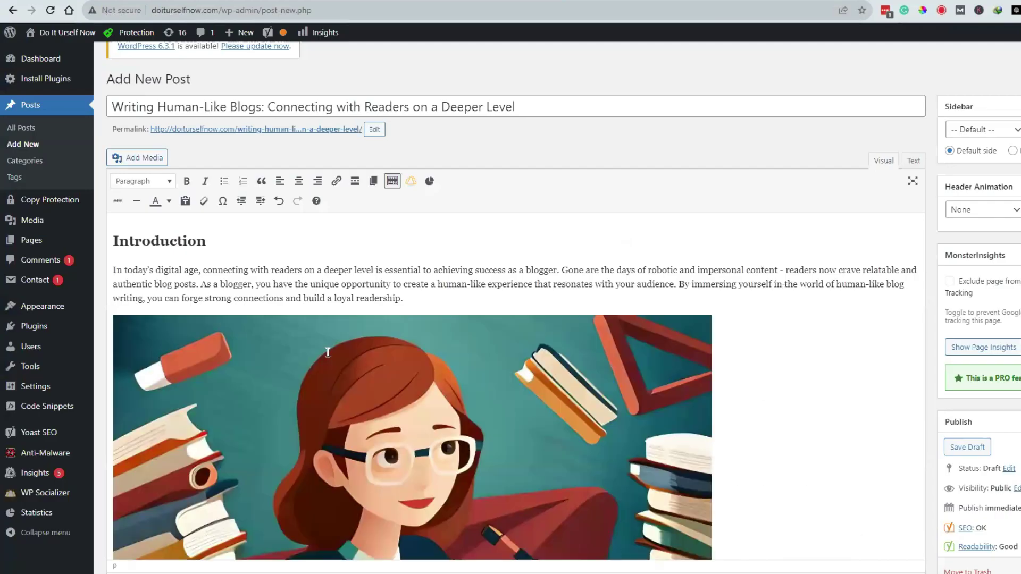
Review the post's text, images, categories, tags and Yoast SEO settings, and open the published post on the site.
click(532, 446)
scroll(532, 446, down, 1)
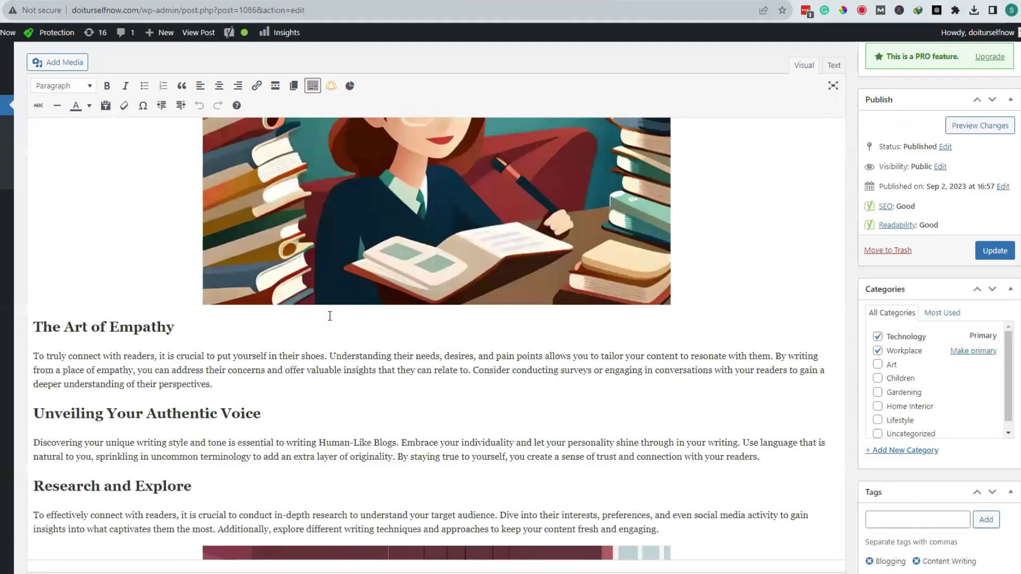
scroll(324, 313, down, 15)
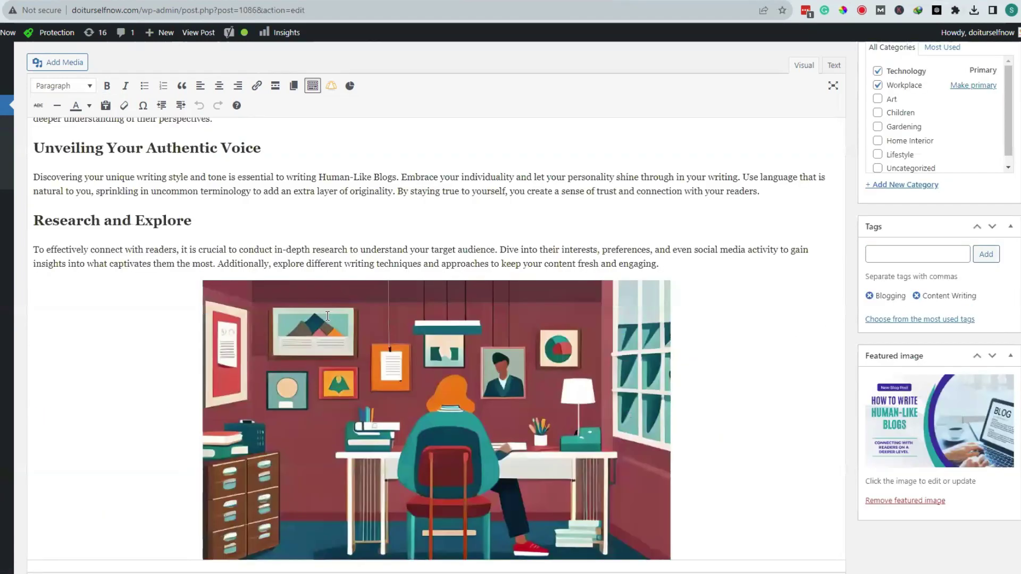
scroll(324, 313, down, 20)
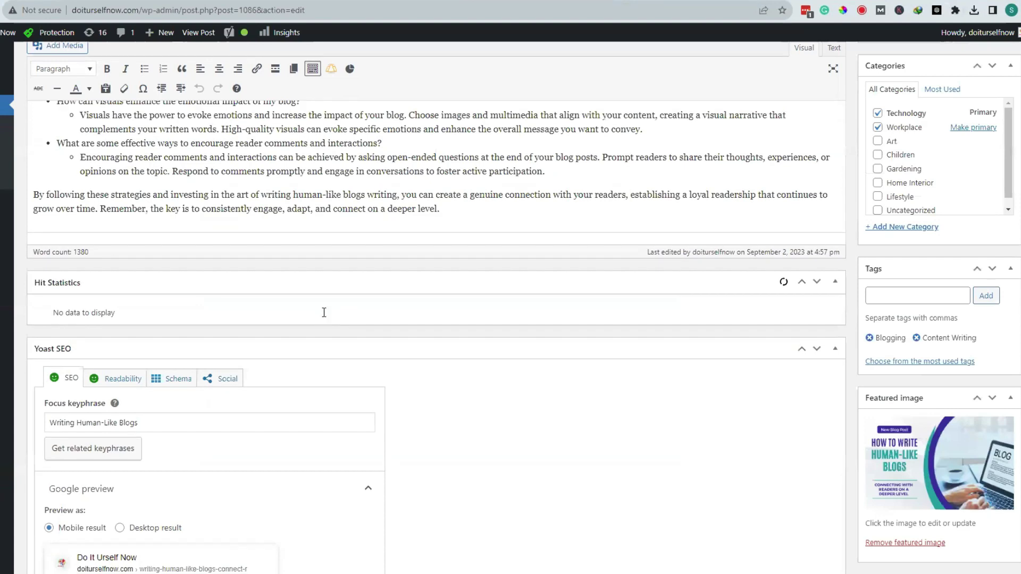
scroll(992, 516, down, 10)
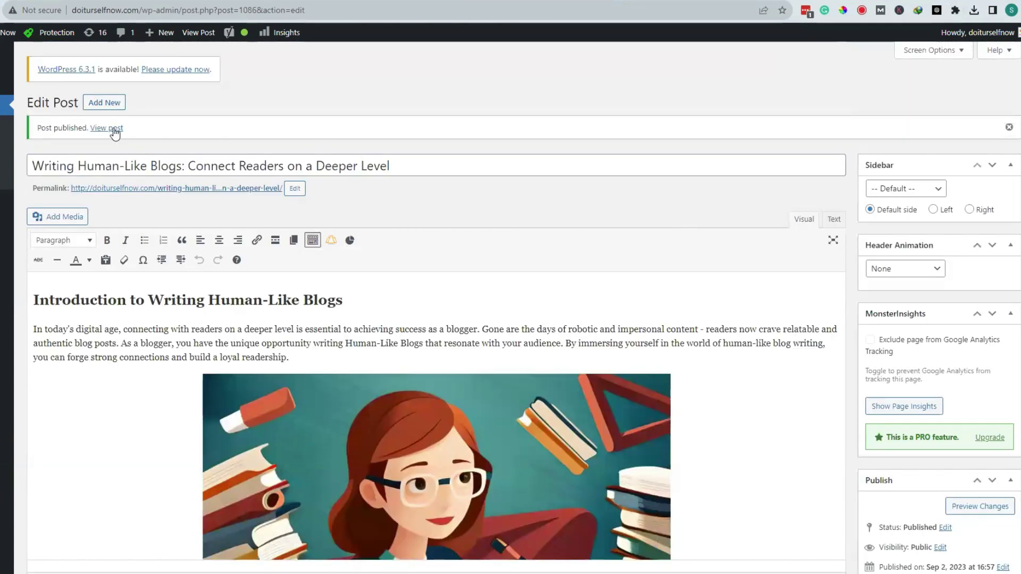
click(102, 130)
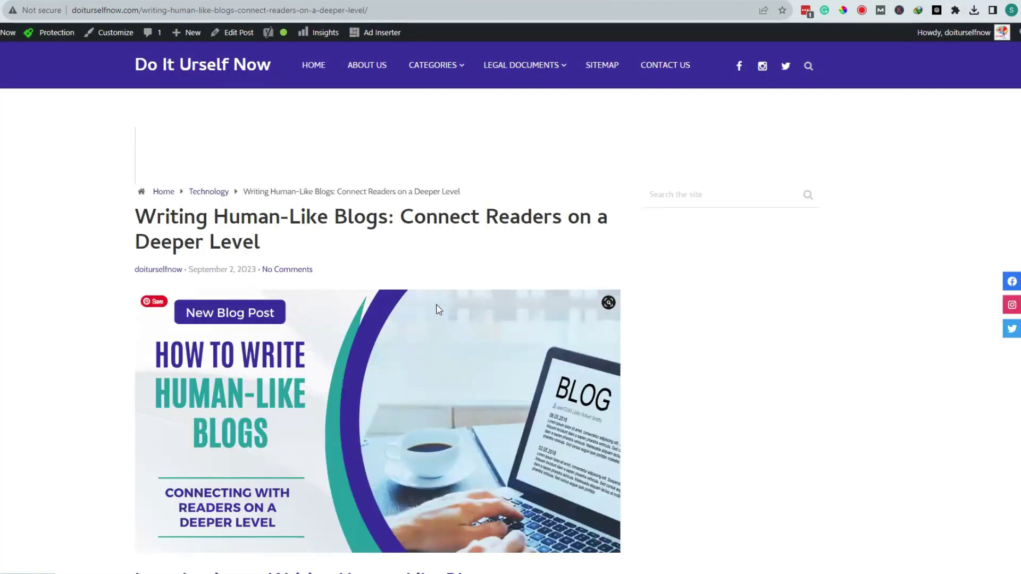
Examine the published post's text, headings and illustrations from the introduction through the FAQs to the share links and related posts.
scroll(438, 309, down, 3)
scroll(437, 307, down, 3)
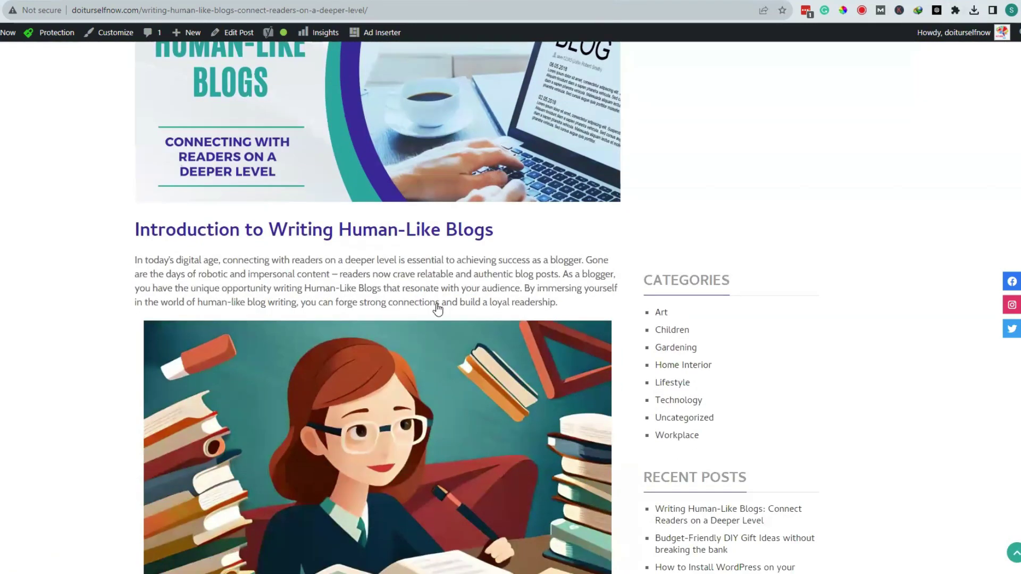
scroll(437, 309, down, 12)
scroll(434, 307, down, 7)
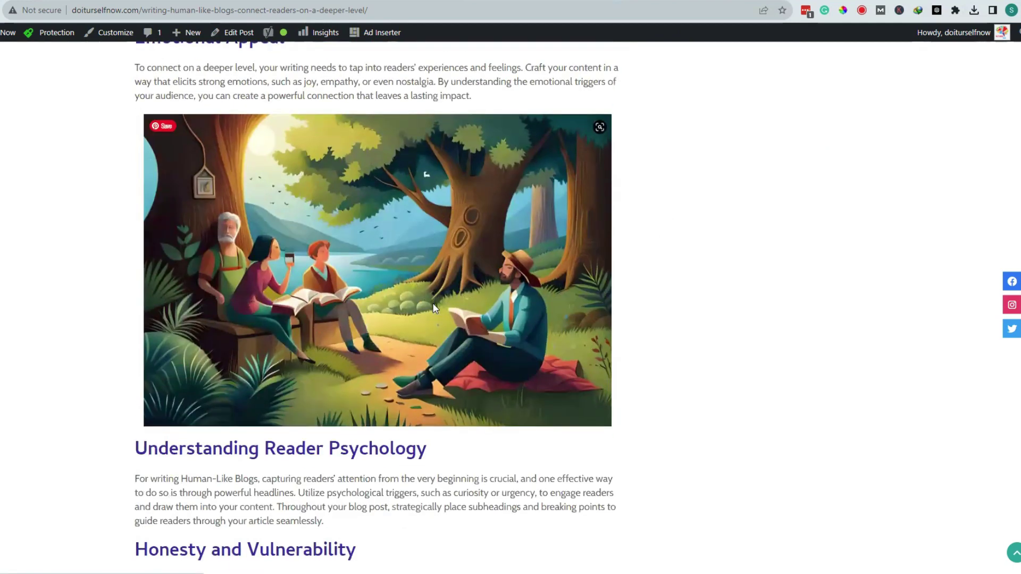
scroll(434, 309, down, 20)
scroll(434, 308, down, 20)
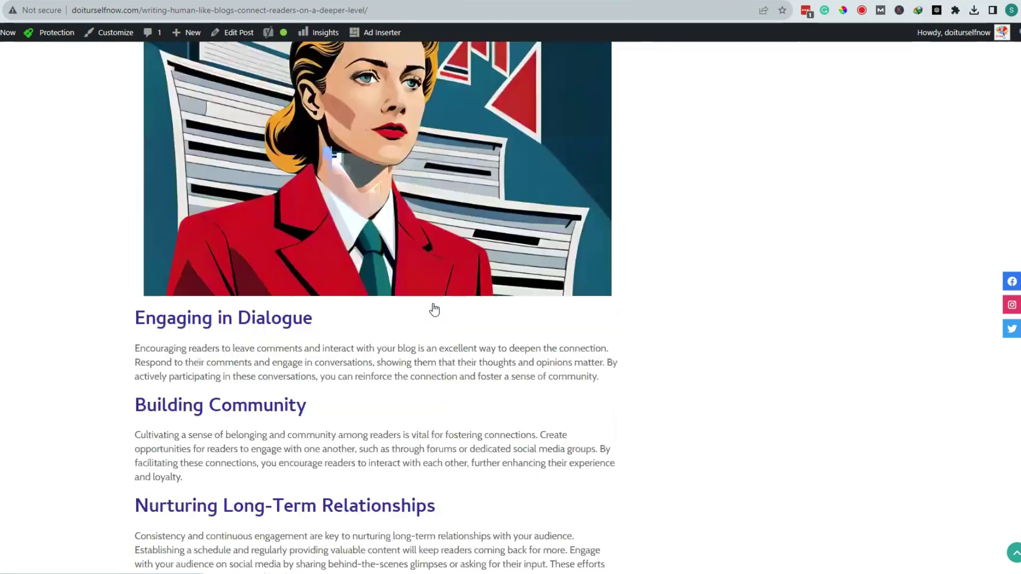
scroll(433, 306, down, 5)
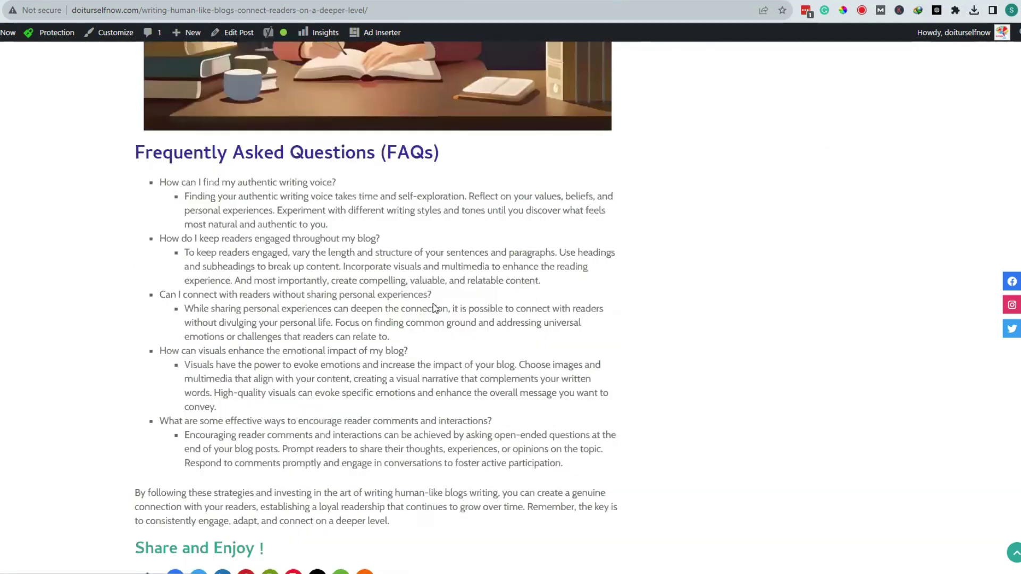
scroll(433, 304, down, 6)
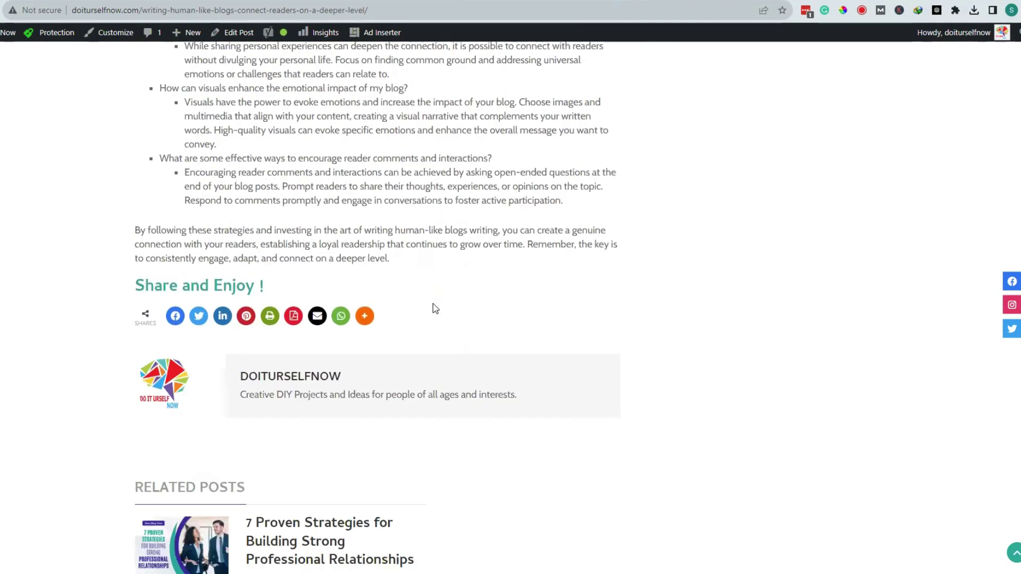
Return to the top of the published post and view its entry among the latest posts on the site's home page.
scroll(434, 306, up, 5)
scroll(434, 311, up, 20)
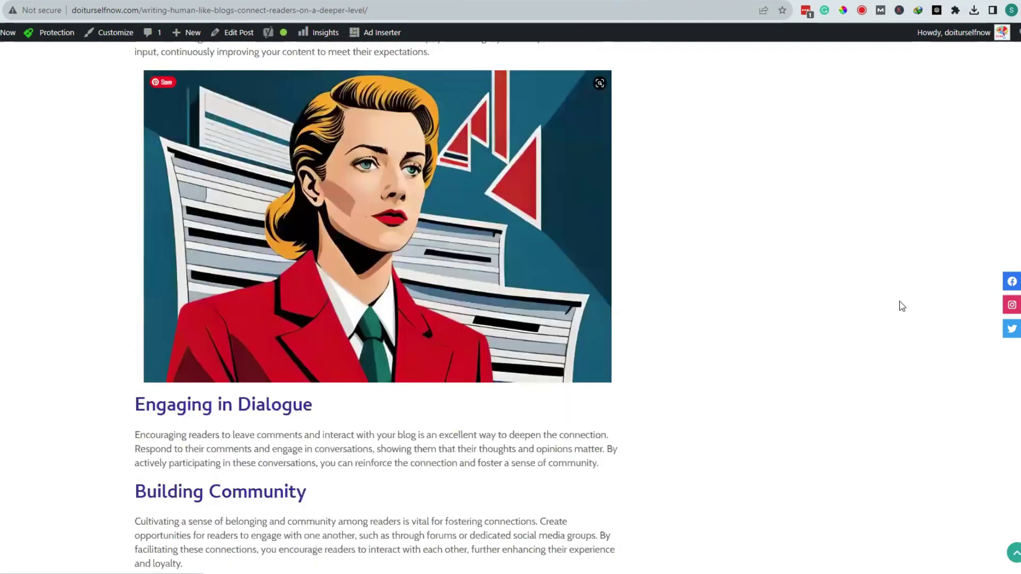
click(1014, 553)
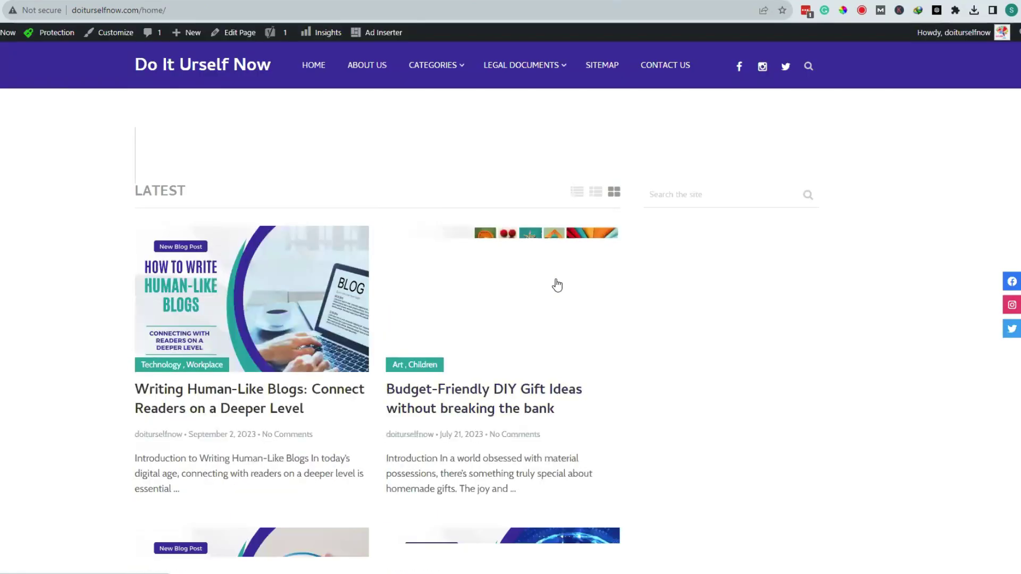
scroll(452, 361, down, 2)
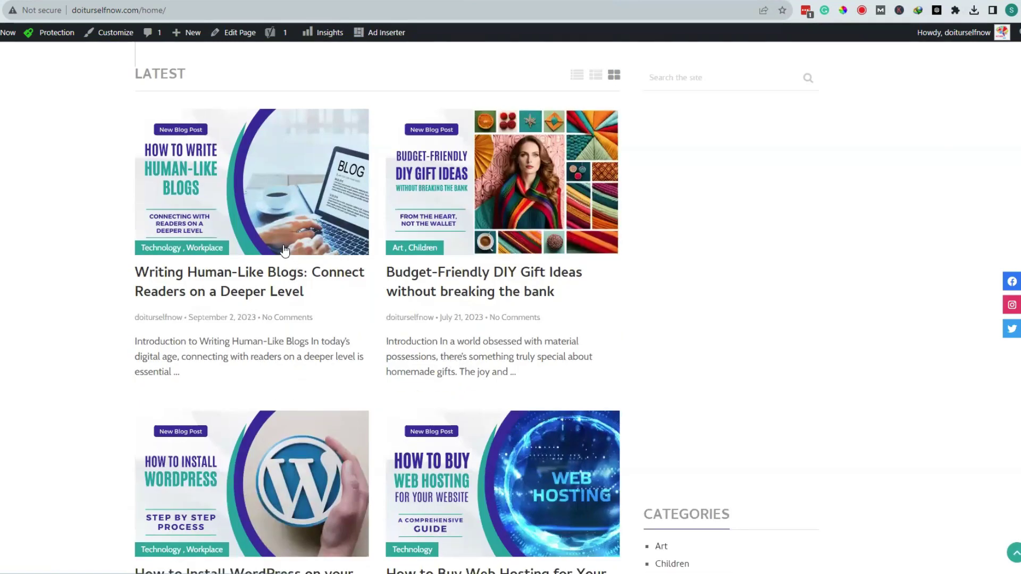